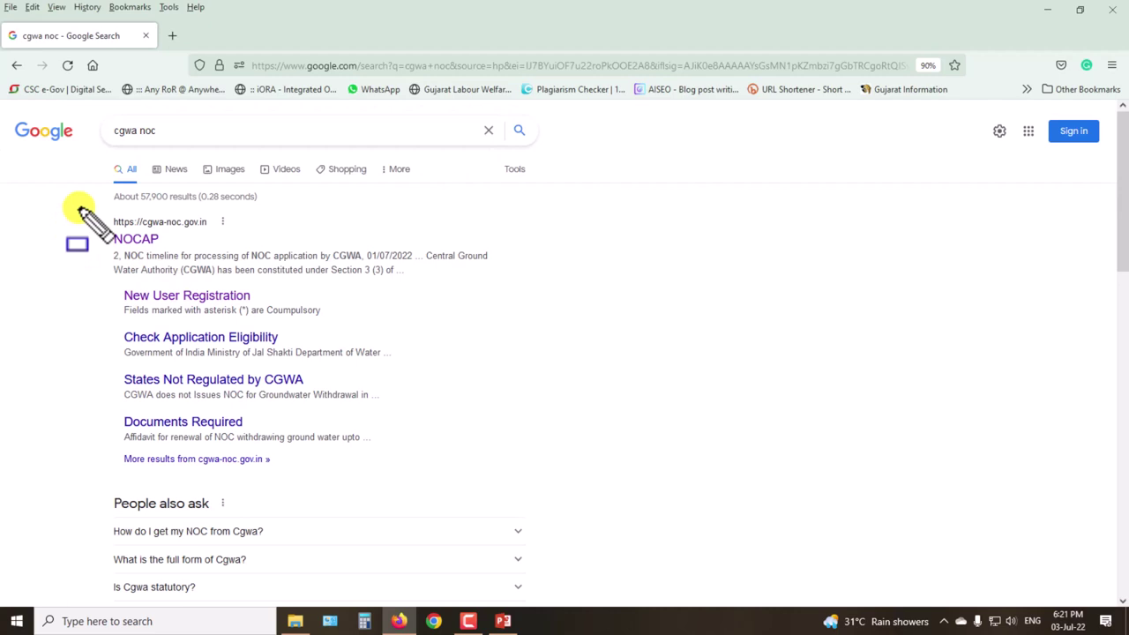
- Open the NOCAP site from the search results and go to the Create Applicant Login registration form
{"action": "mouse_move", "coordinate": [78, 205]}
{"action": "left_mouse_down"}
{"action": "mouse_move", "coordinate": [461, 307]}
{"action": "mouse_move", "coordinate": [547, 305]}
{"action": "mouse_move", "coordinate": [584, 374]}
{"action": "left_mouse_up"}
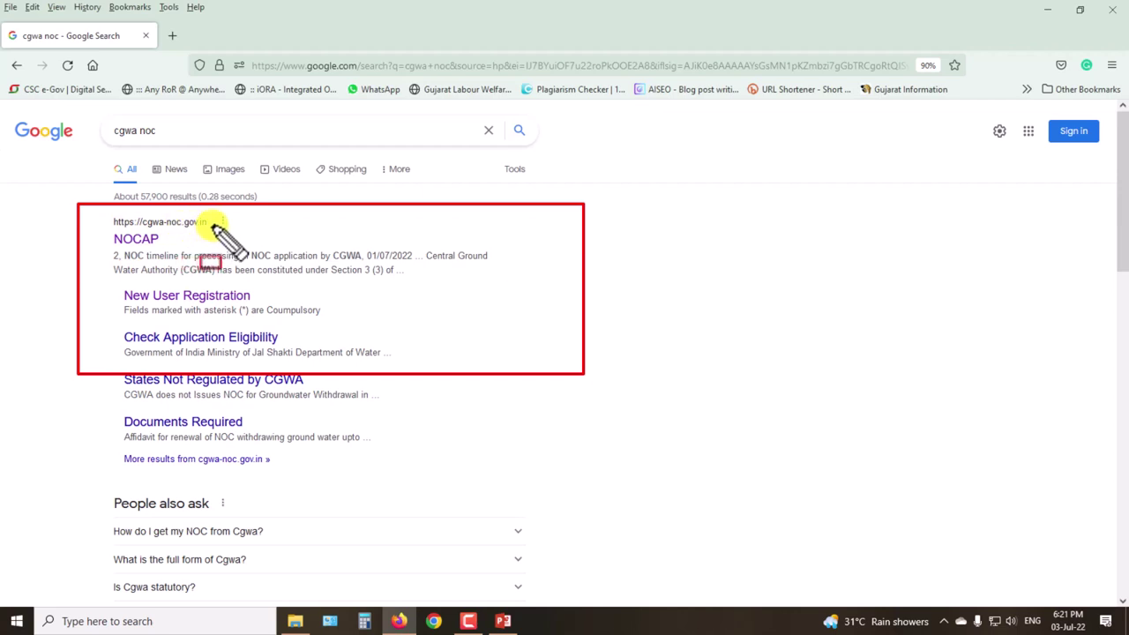
{"action": "left_click", "coordinate": [123, 234]}
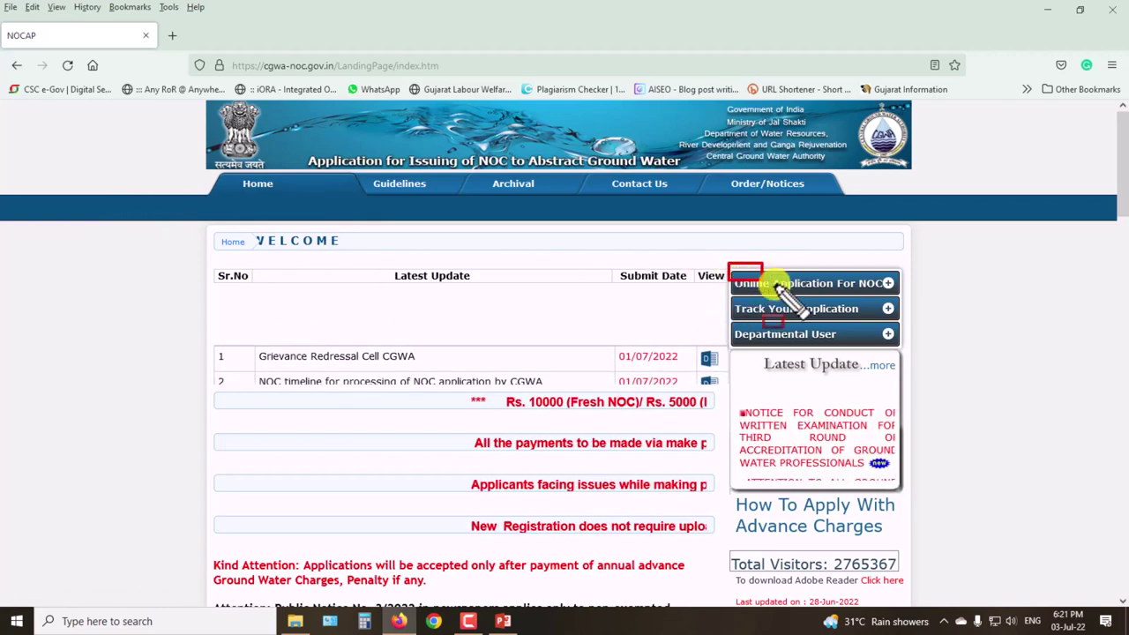
{"action": "left_click", "coordinate": [887, 282]}
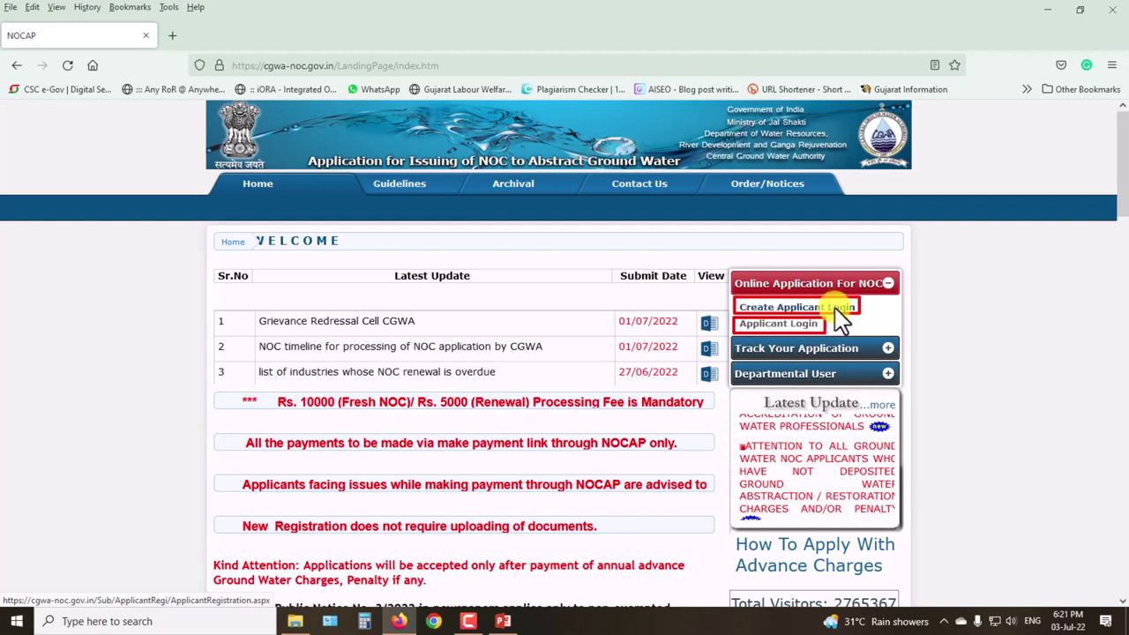
{"action": "left_click", "coordinate": [800, 307]}
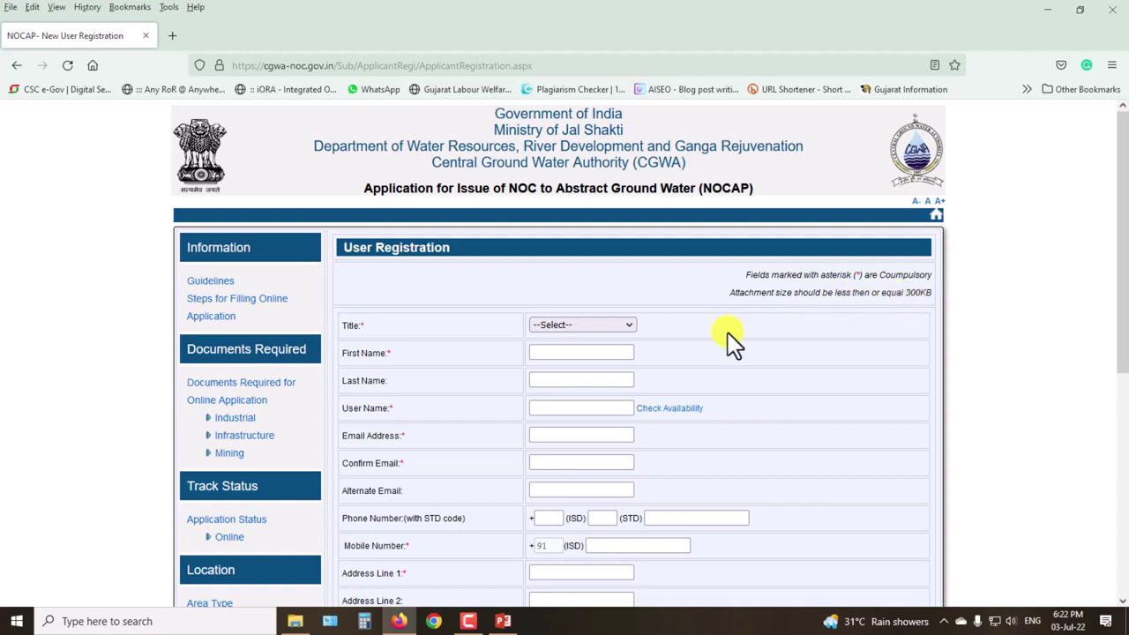
- Examine the title options and the name, user name, email, phone and address fields of the registration form
{"action": "left_click", "coordinate": [609, 324]}
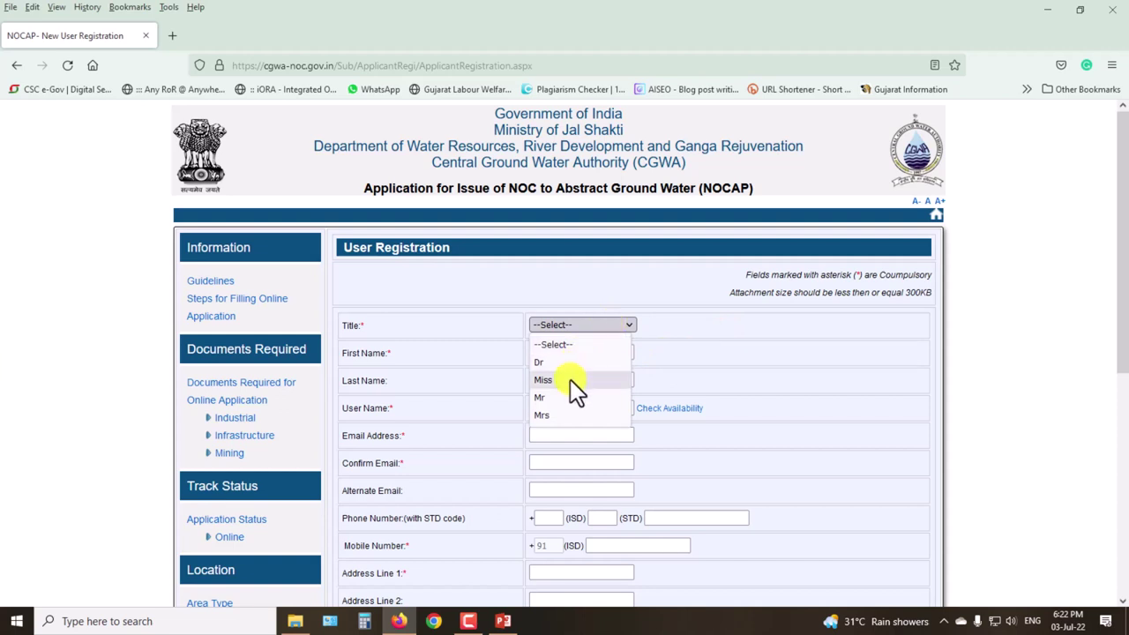
{"action": "left_click", "coordinate": [504, 333]}
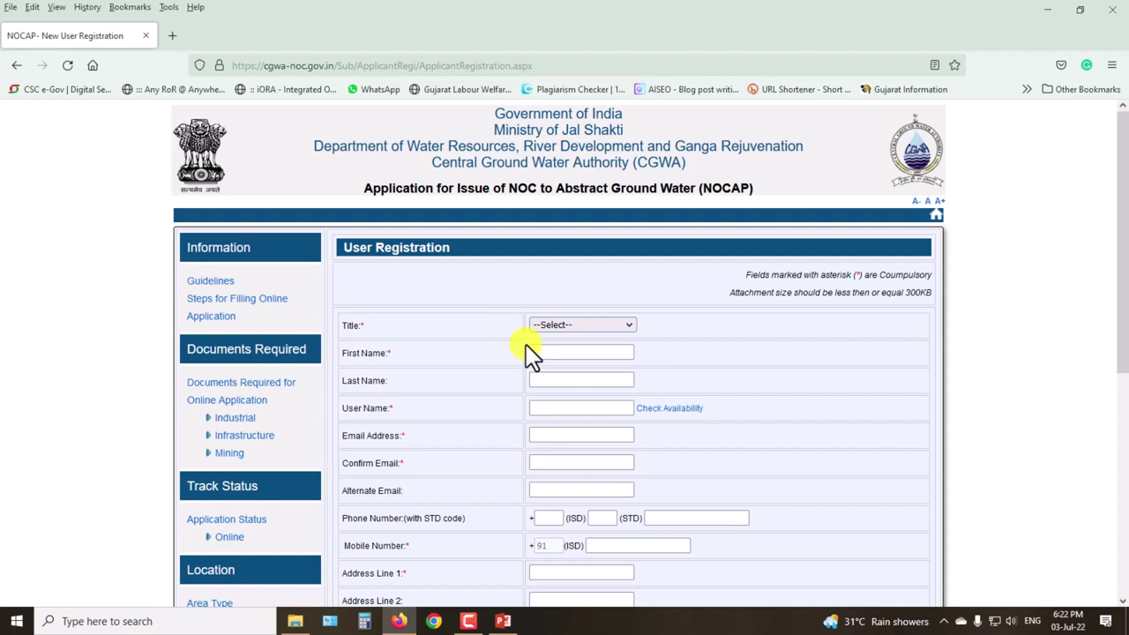
{"action": "left_click", "coordinate": [533, 353]}
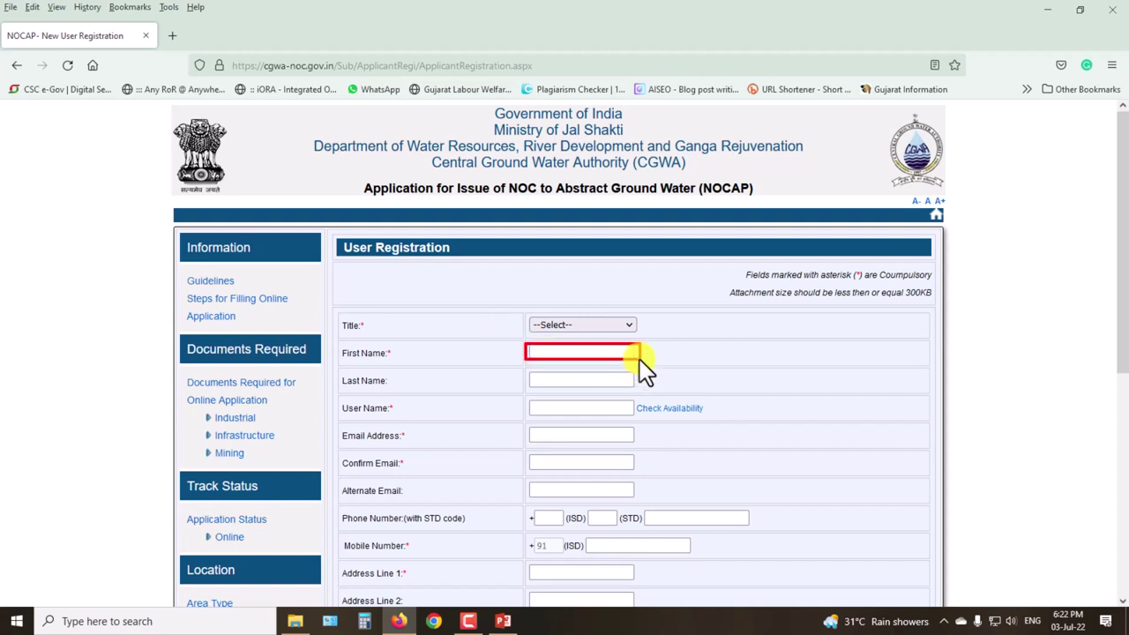
{"action": "left_click", "coordinate": [628, 381]}
{"action": "left_click", "coordinate": [533, 409]}
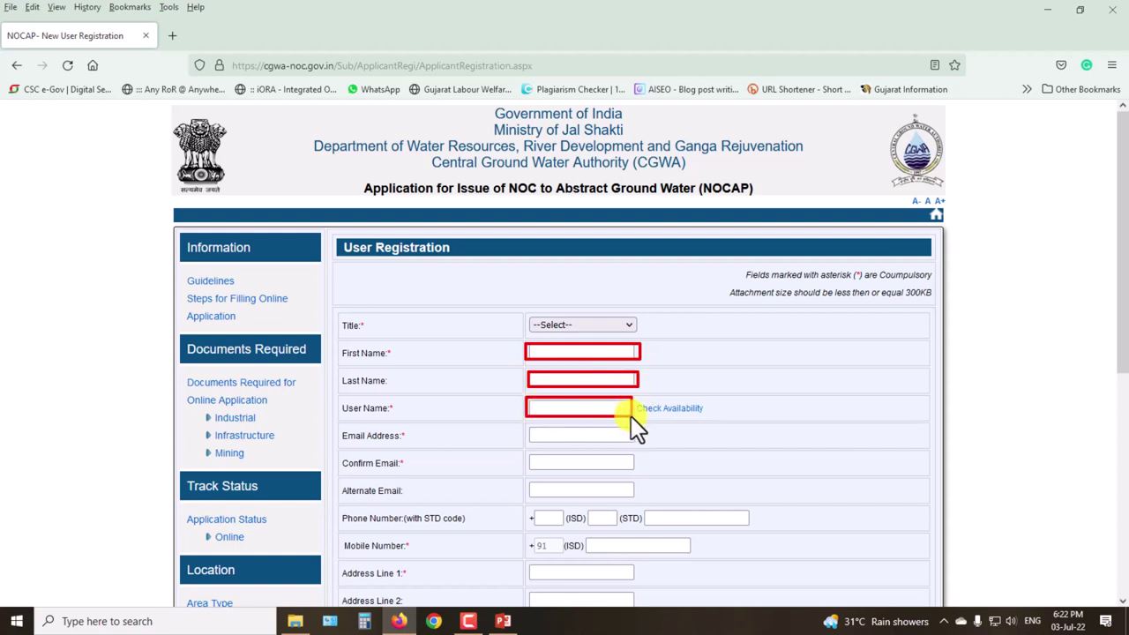
{"action": "left_click", "coordinate": [681, 410]}
{"action": "left_click", "coordinate": [527, 430]}
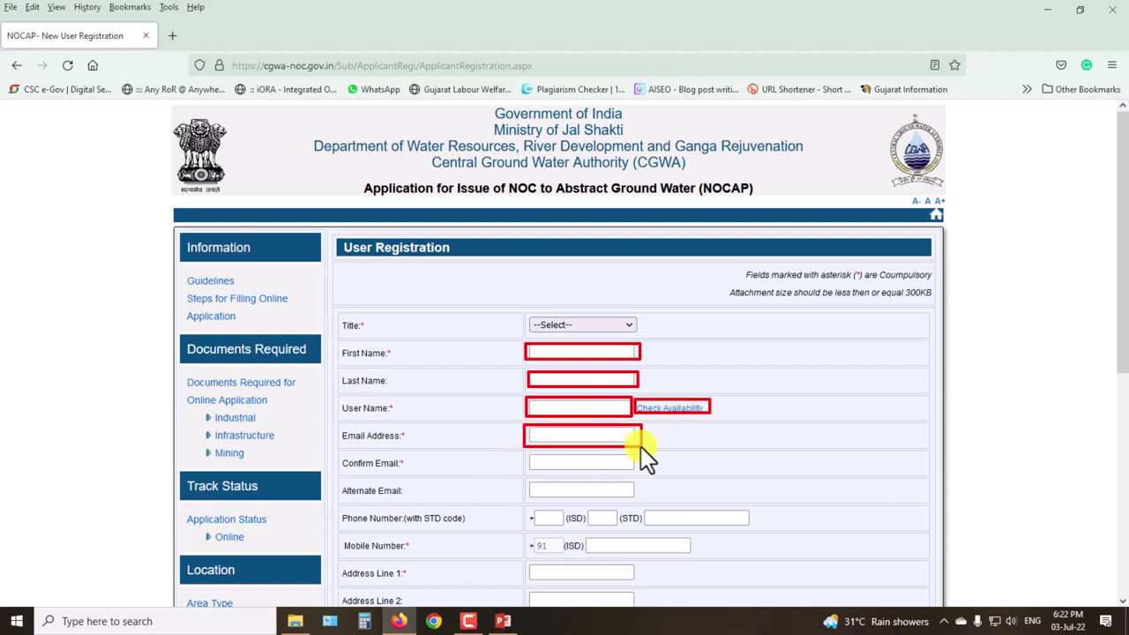
{"action": "left_click", "coordinate": [534, 463]}
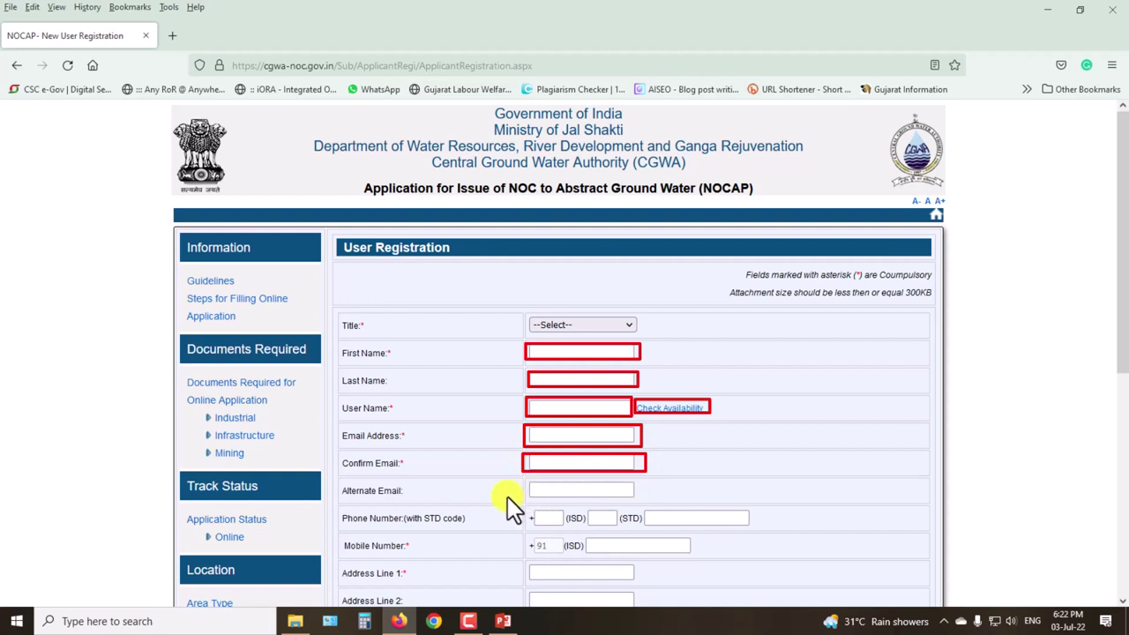
{"action": "left_click", "coordinate": [532, 484]}
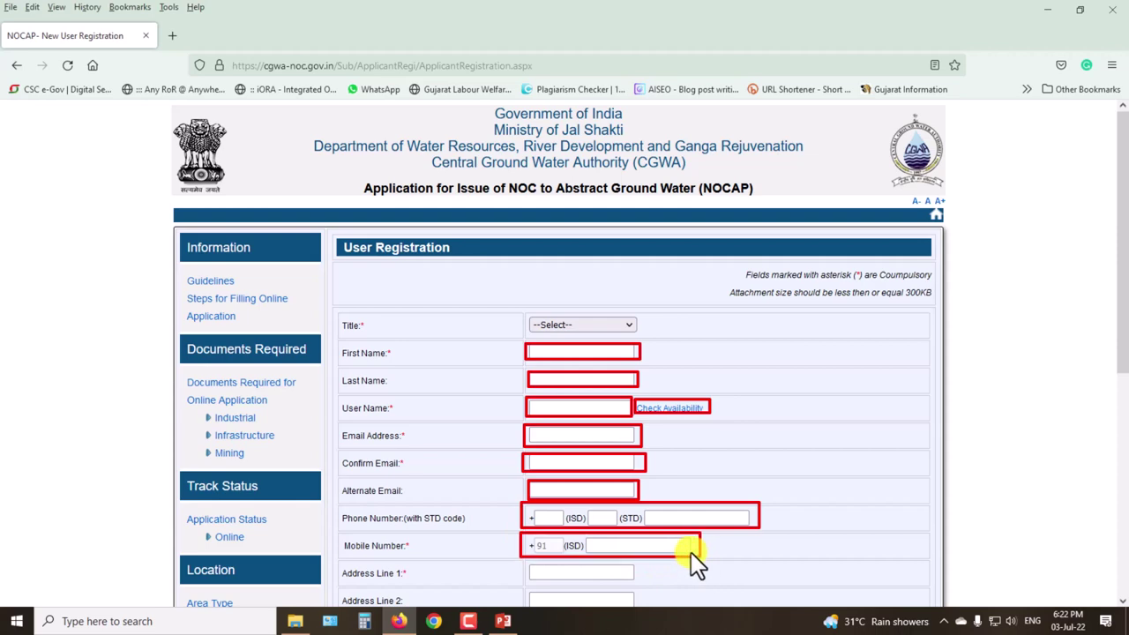
{"action": "scroll", "coordinate": [663, 535], "scroll_direction": "down", "scroll_amount": 3}
{"action": "scroll", "coordinate": [658, 534], "scroll_direction": "down", "scroll_amount": 5}
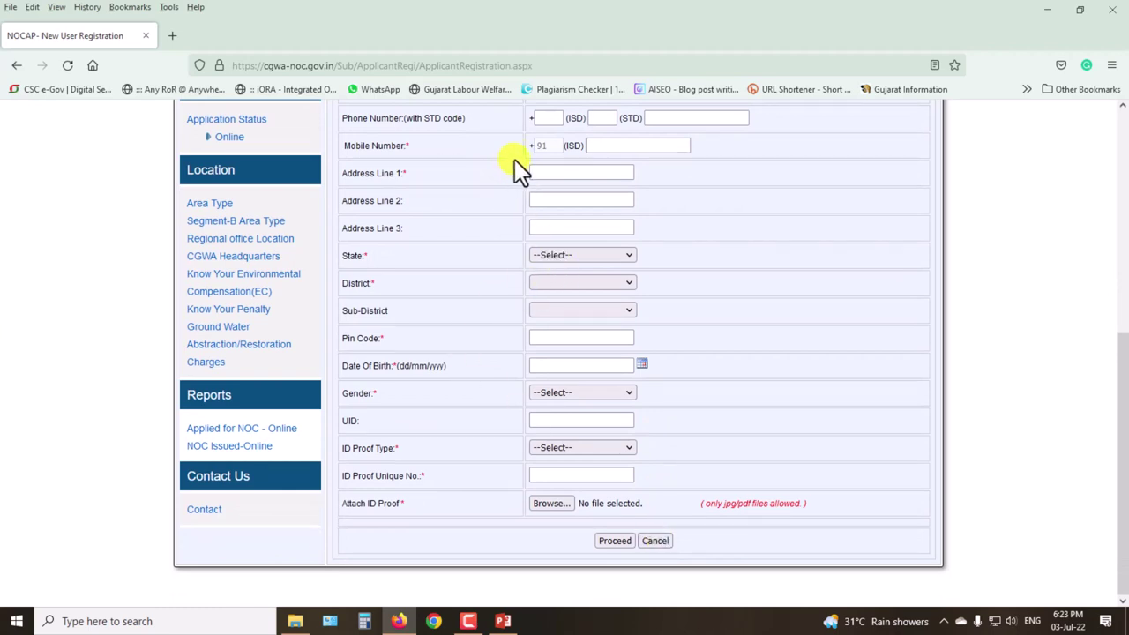
{"action": "left_click_drag", "start_coordinate": [515, 161], "coordinate": [645, 236]}
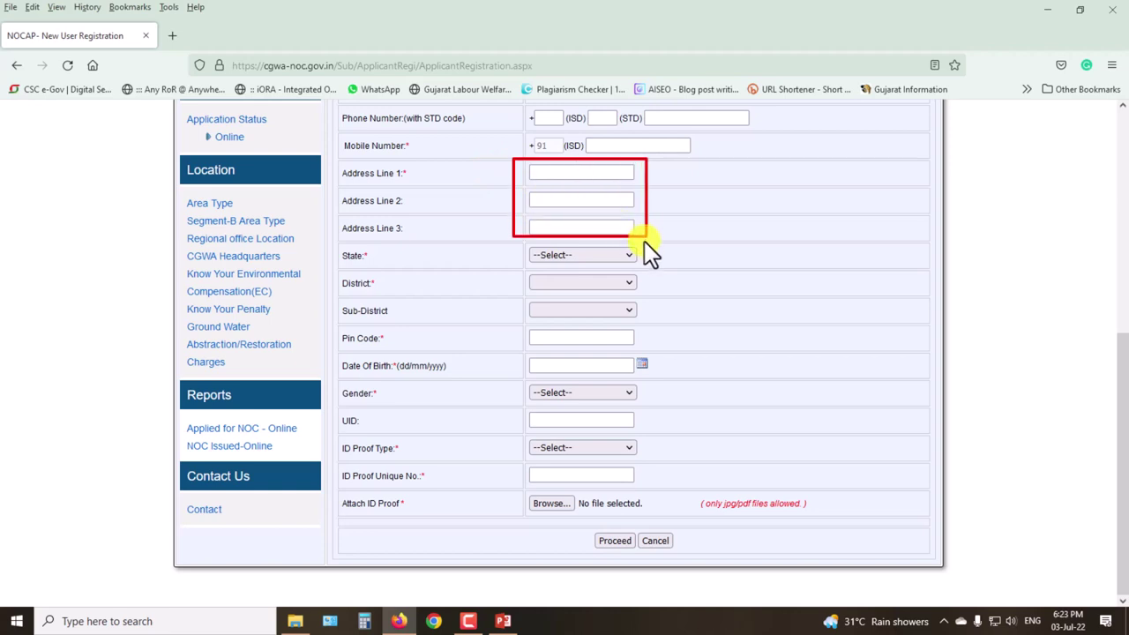
{"action": "key", "text": "Escape"}
- Set the applicant's state to GUJARAT, with BHARUCH as both the district and the sub-district
{"action": "left_click", "coordinate": [629, 254]}
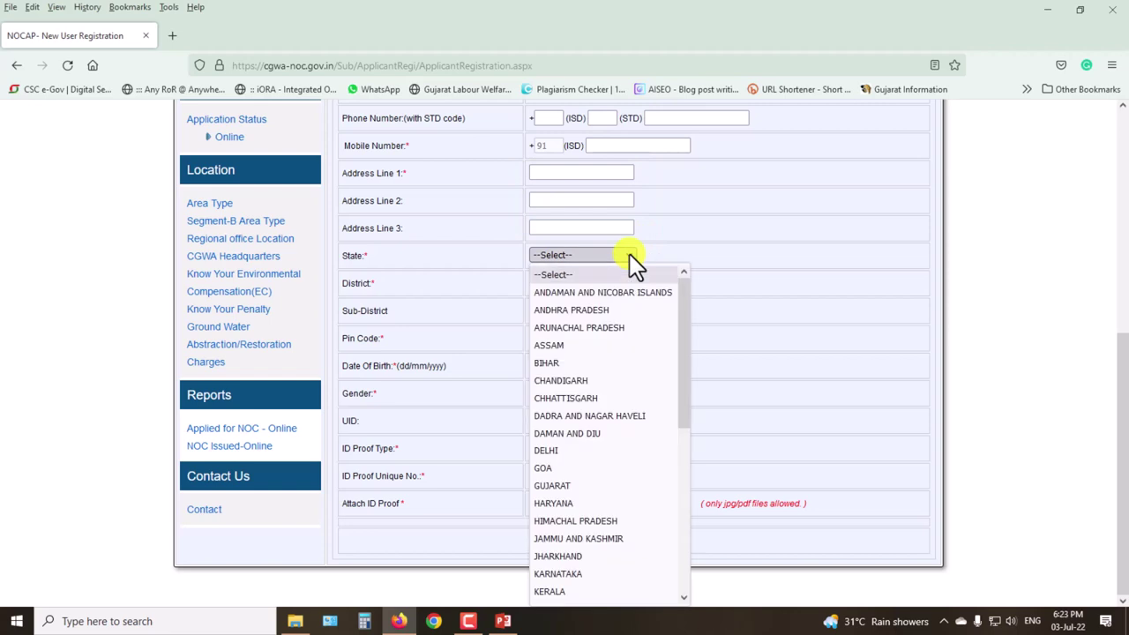
{"action": "left_click", "coordinate": [570, 487]}
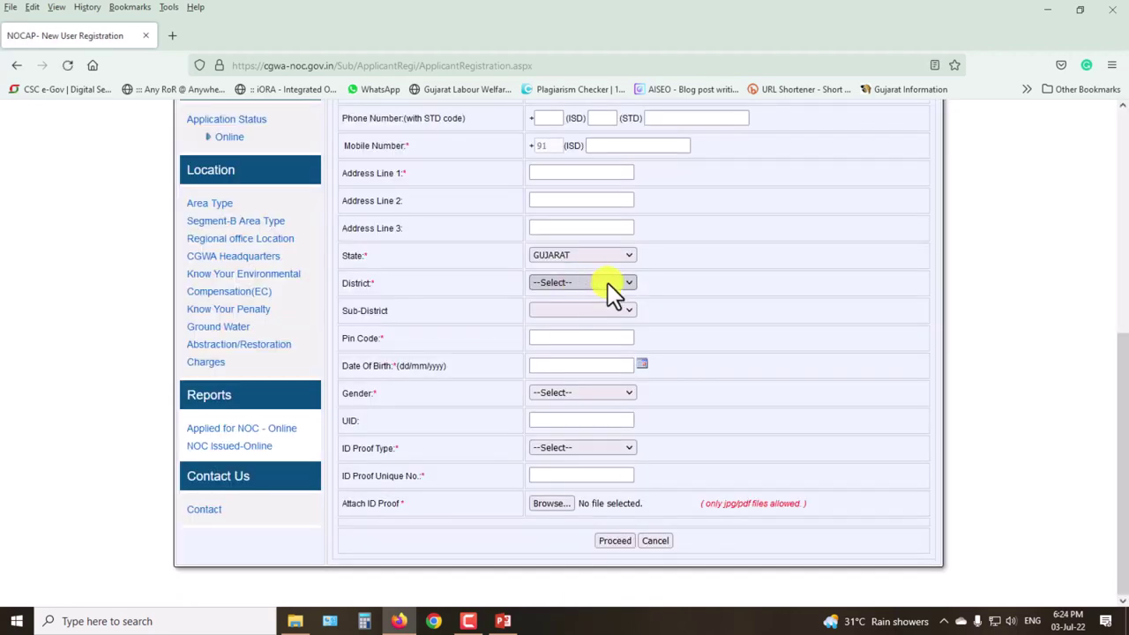
{"action": "left_click", "coordinate": [629, 282]}
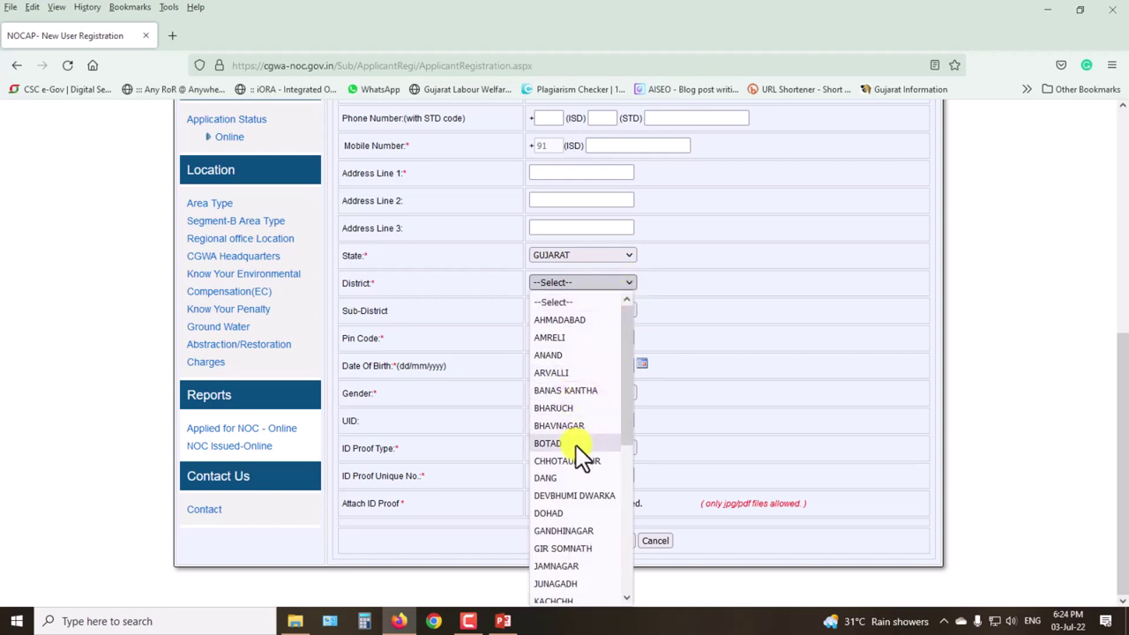
{"action": "scroll", "coordinate": [576, 446], "scroll_direction": "down", "scroll_amount": 2}
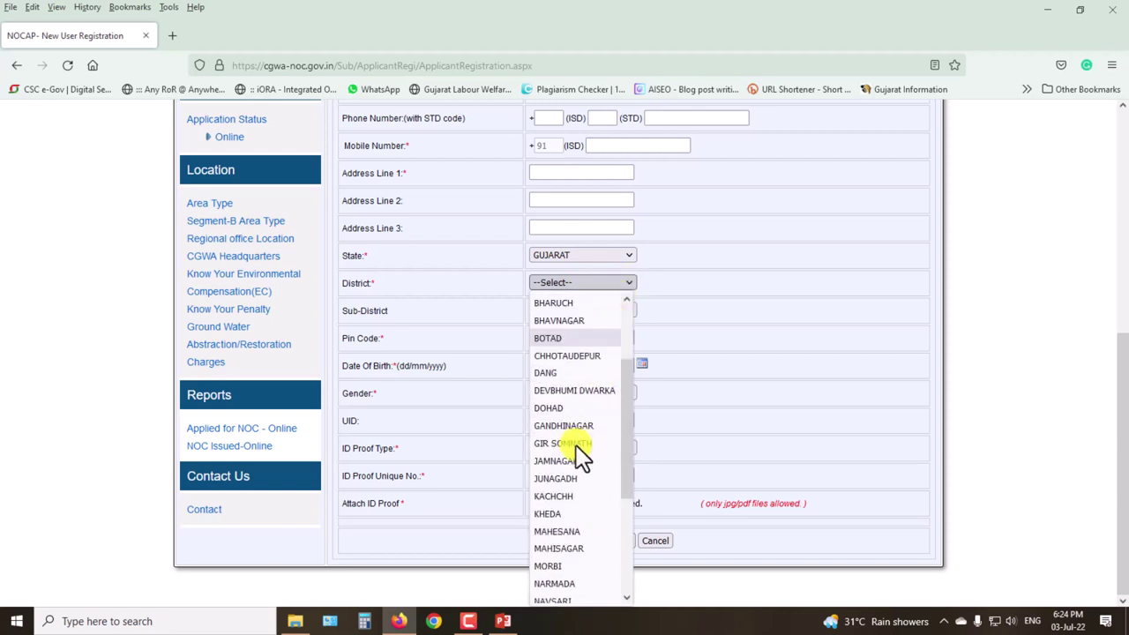
{"action": "left_click", "coordinate": [556, 301]}
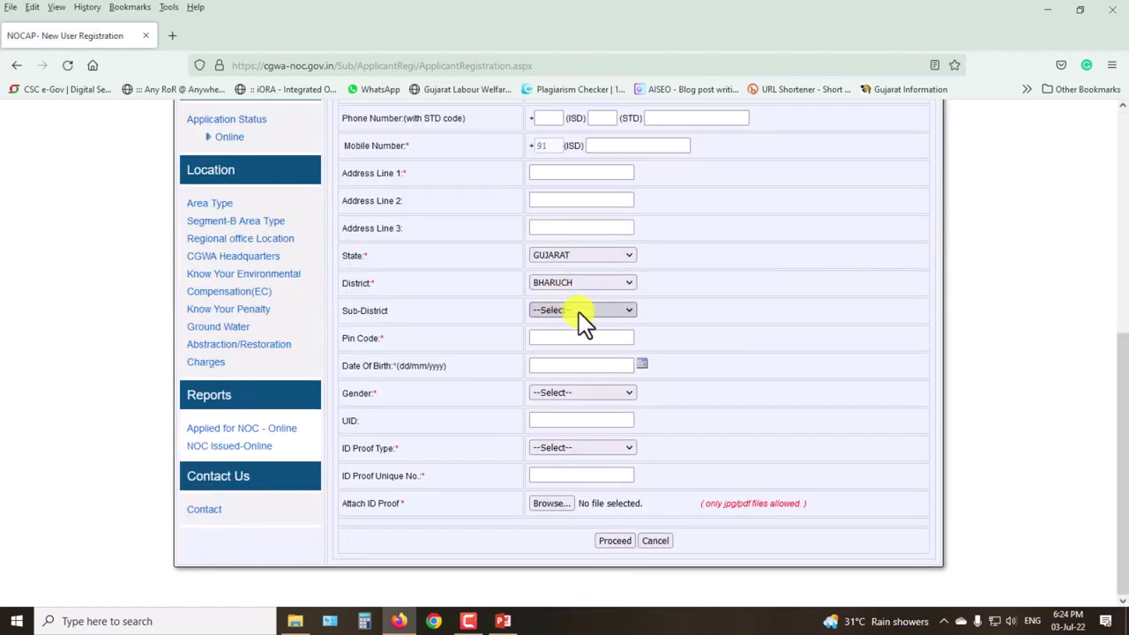
{"action": "left_click", "coordinate": [579, 312]}
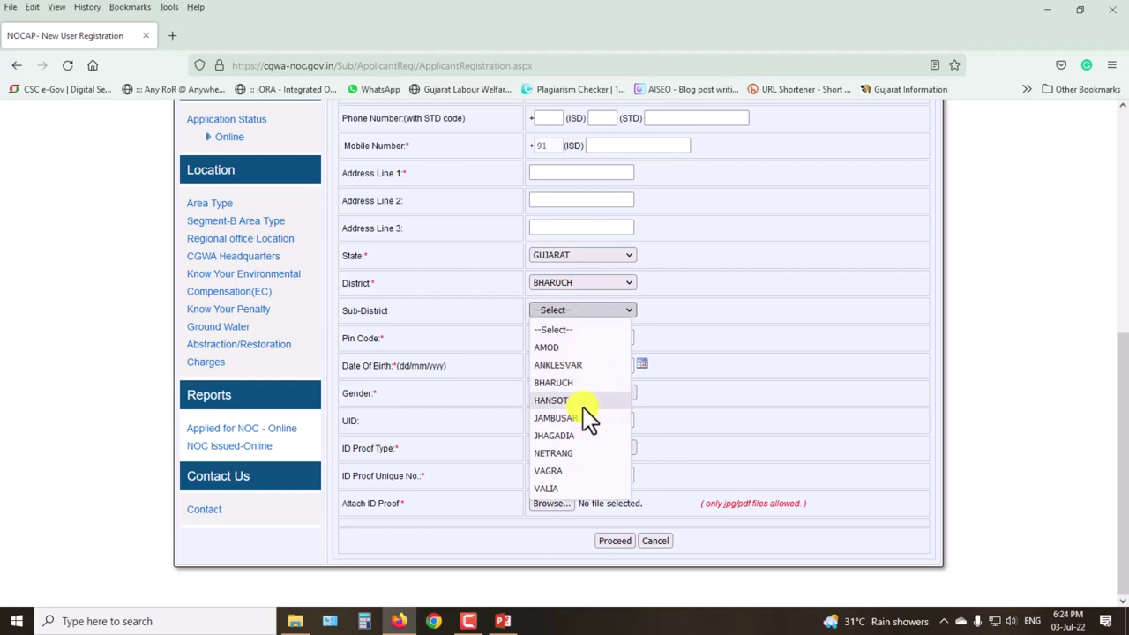
{"action": "left_click", "coordinate": [560, 382]}
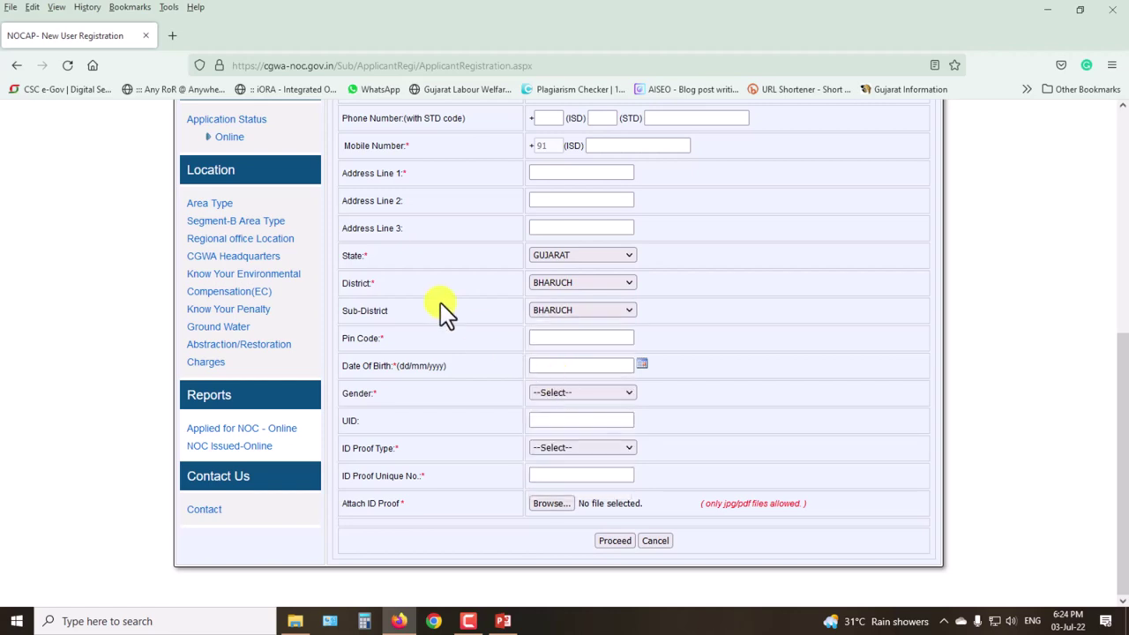
- Examine the gender and ID proof type options, the UID and ID proof number fields, and the ID proof attachment
{"action": "left_click", "coordinate": [633, 392]}
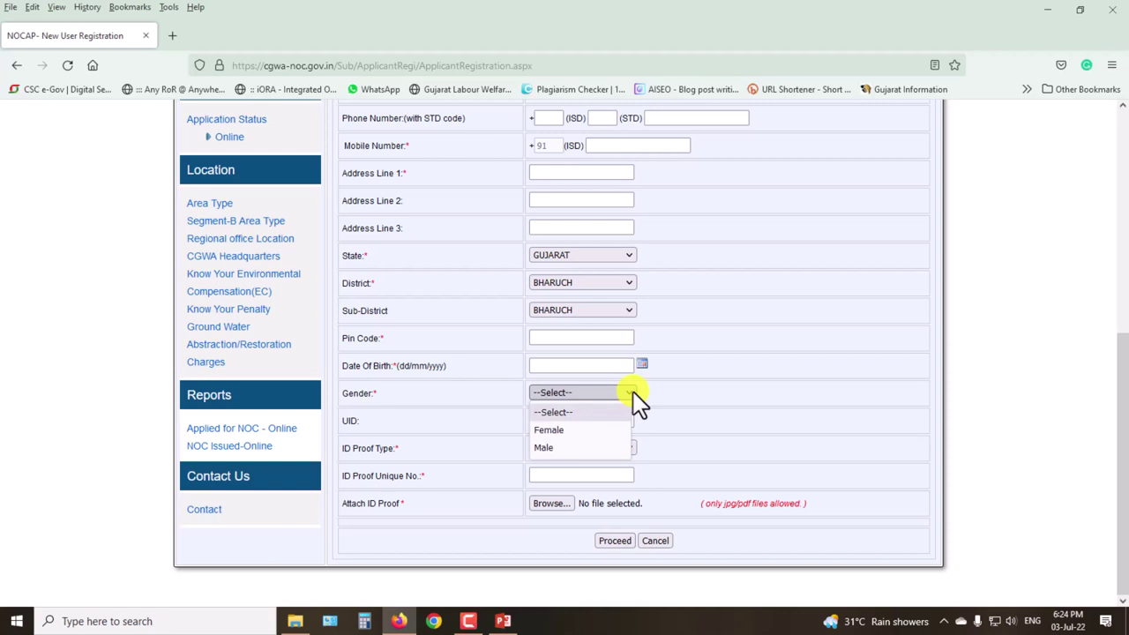
{"action": "left_click", "coordinate": [633, 391]}
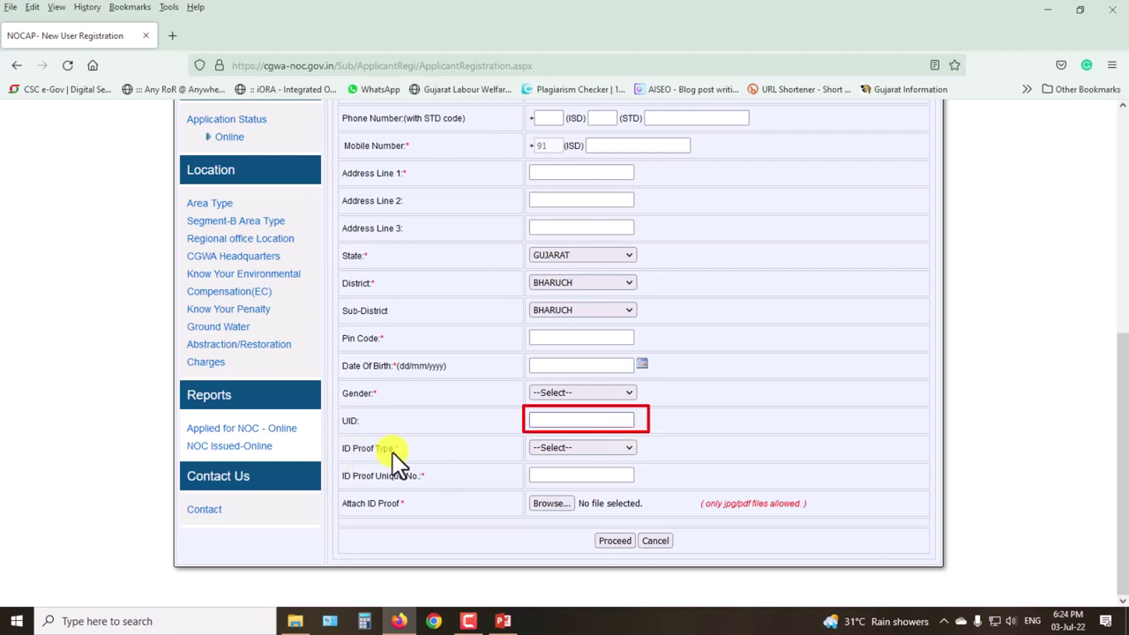
{"action": "left_click", "coordinate": [551, 450]}
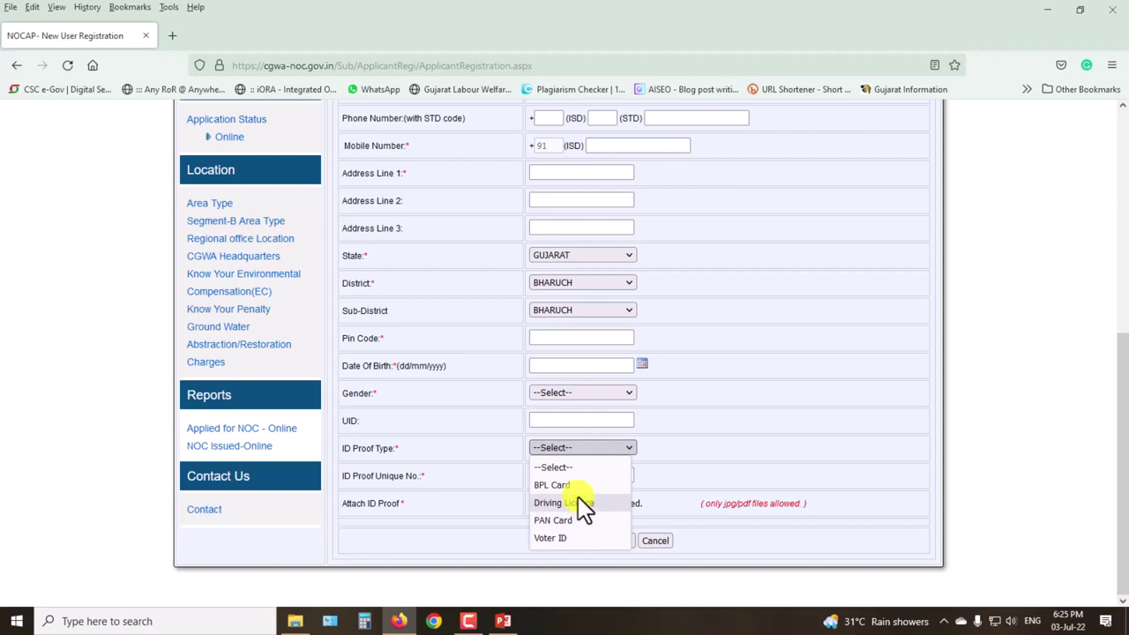
{"action": "left_click", "coordinate": [655, 450]}
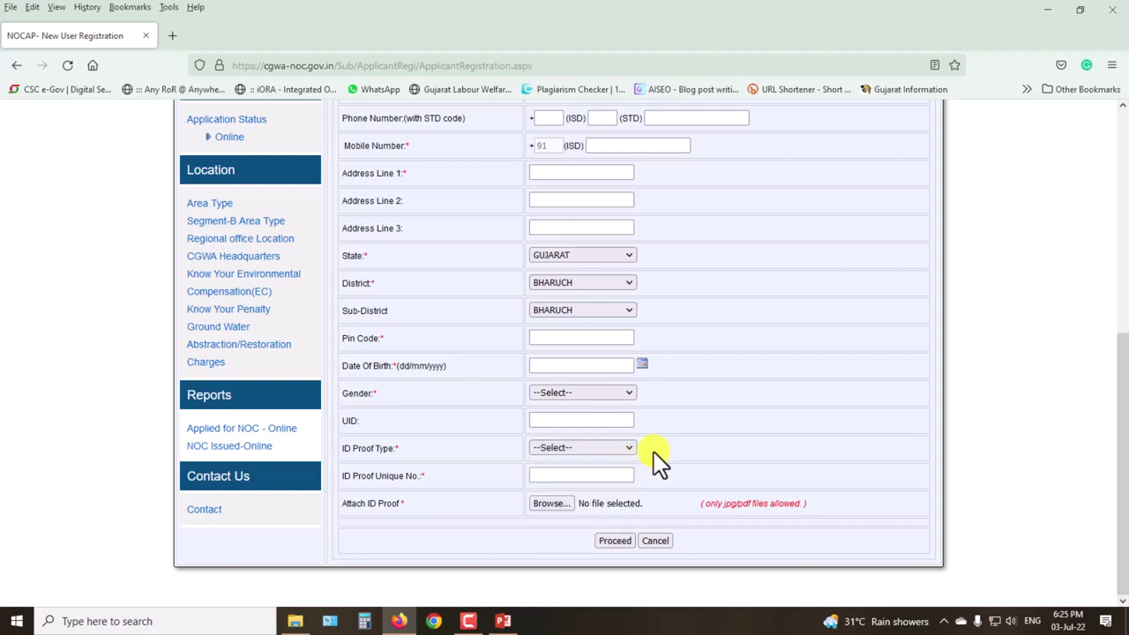
{"action": "left_click", "coordinate": [531, 475]}
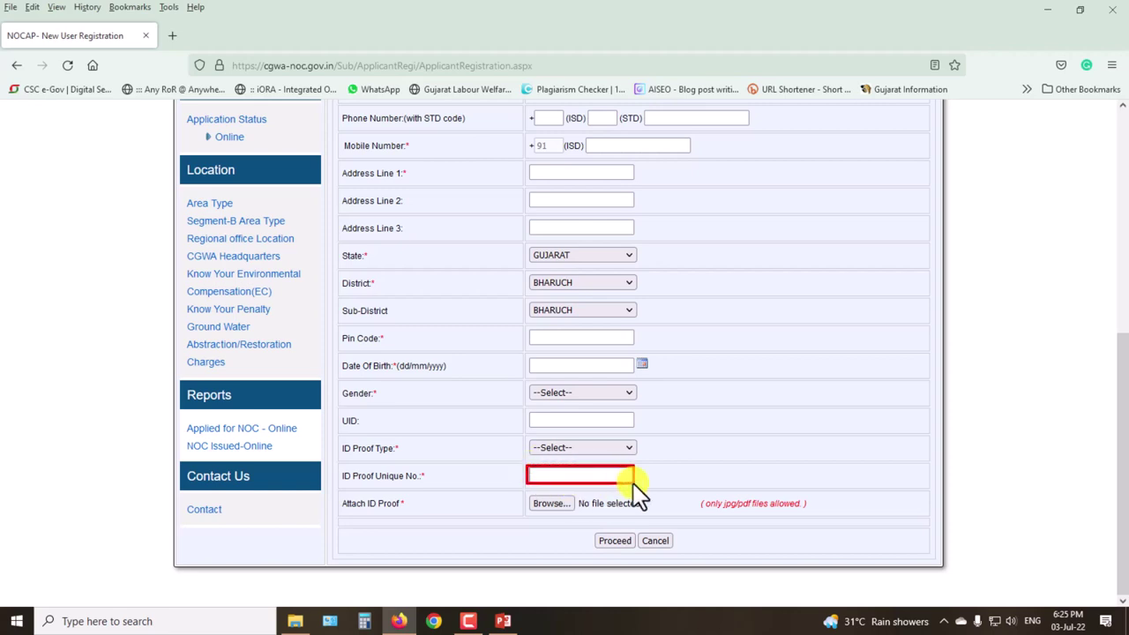
{"action": "left_click", "coordinate": [529, 499]}
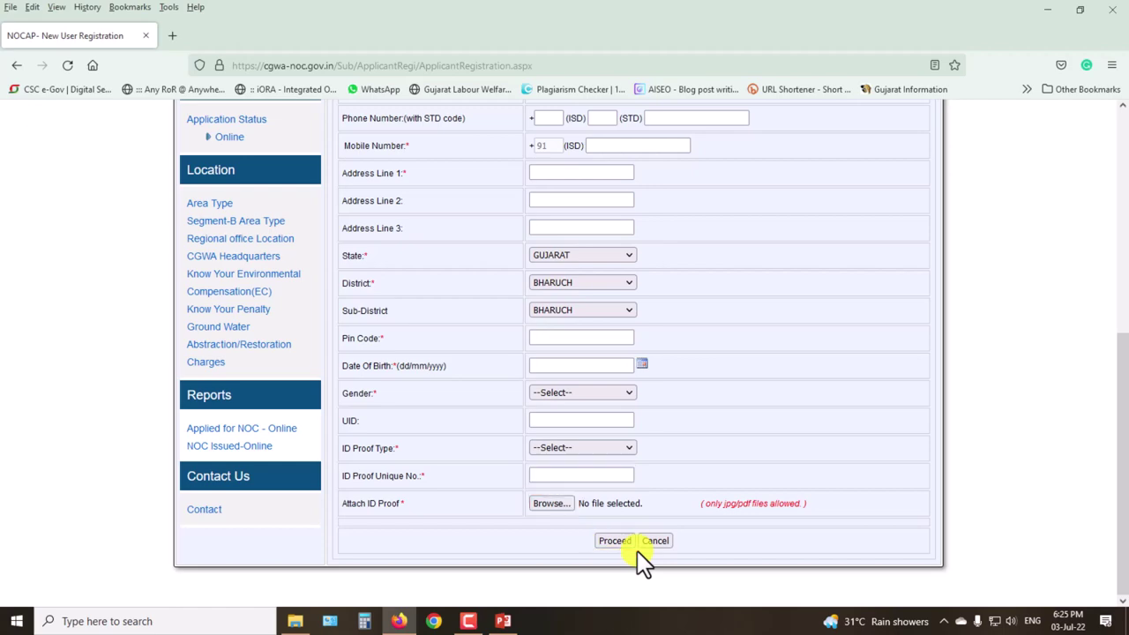
- Review the whole registration form, from the title field to the ID proof attachment
{"action": "scroll", "coordinate": [721, 419], "scroll_direction": "up", "scroll_amount": 5}
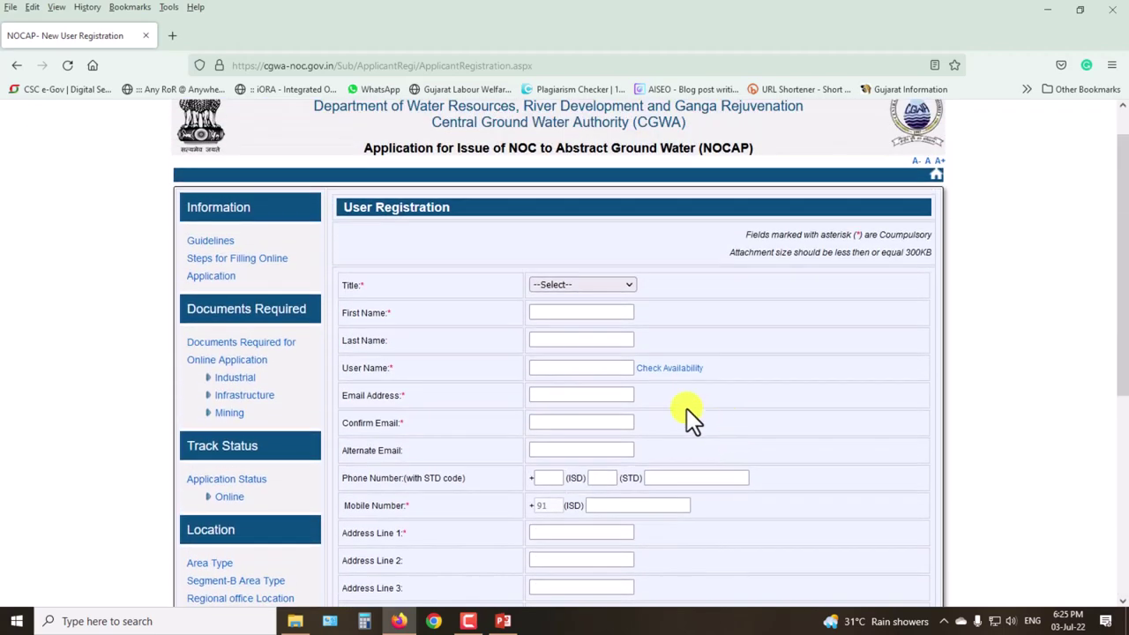
{"action": "scroll", "coordinate": [686, 409], "scroll_direction": "down", "scroll_amount": 4}
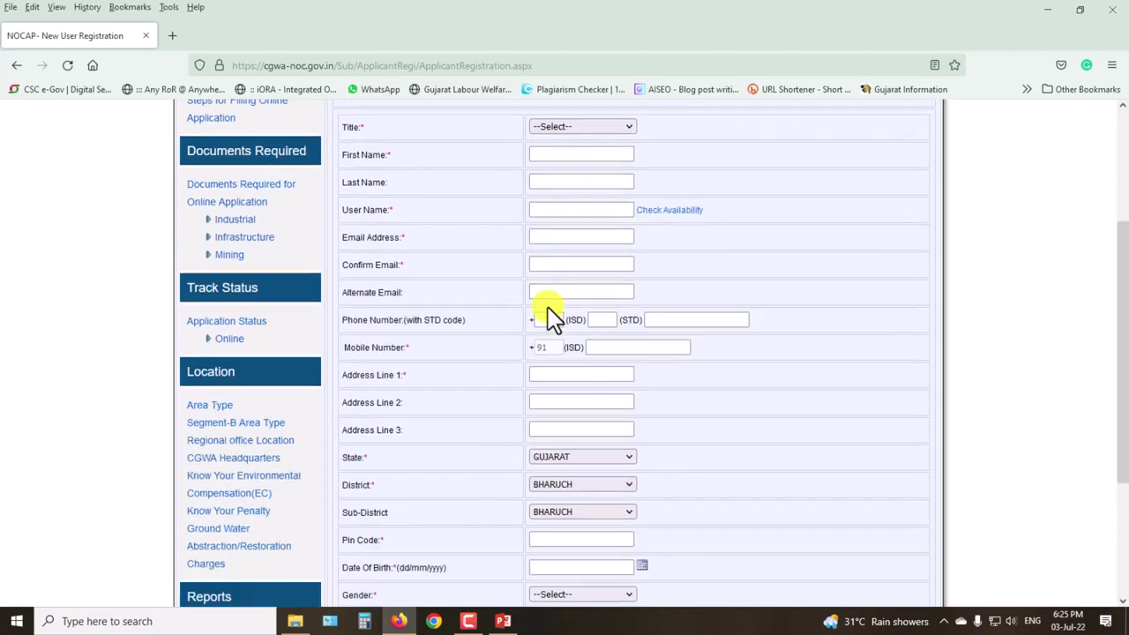
{"action": "scroll", "coordinate": [547, 309], "scroll_direction": "down", "scroll_amount": 1}
{"action": "scroll", "coordinate": [549, 327], "scroll_direction": "up", "scroll_amount": 4}
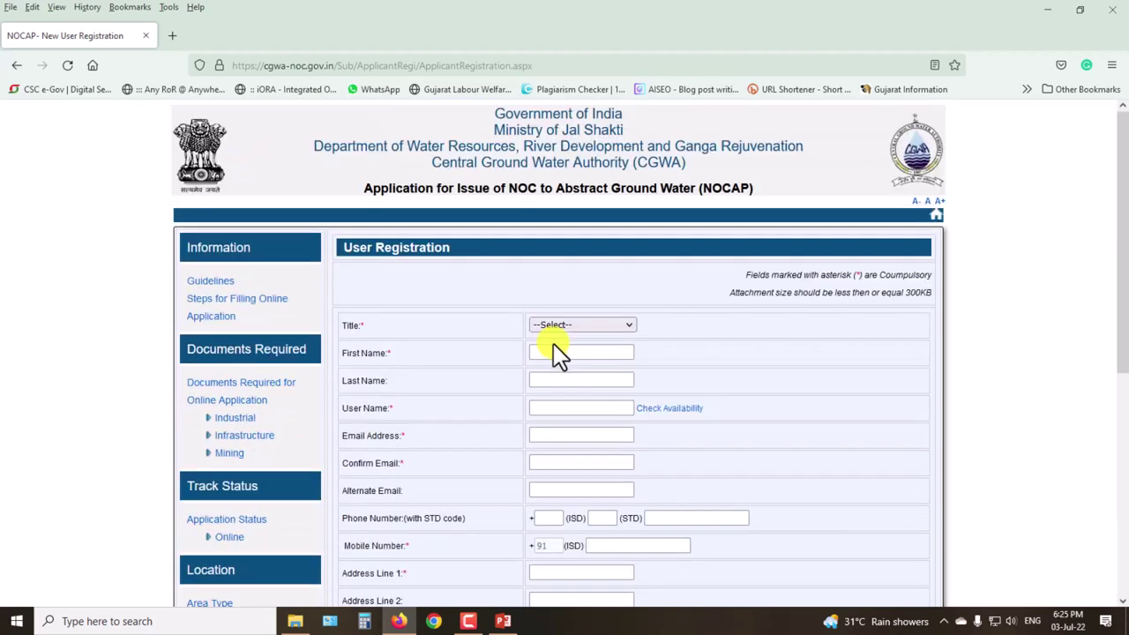
{"action": "scroll", "coordinate": [593, 439], "scroll_direction": "down", "scroll_amount": 4}
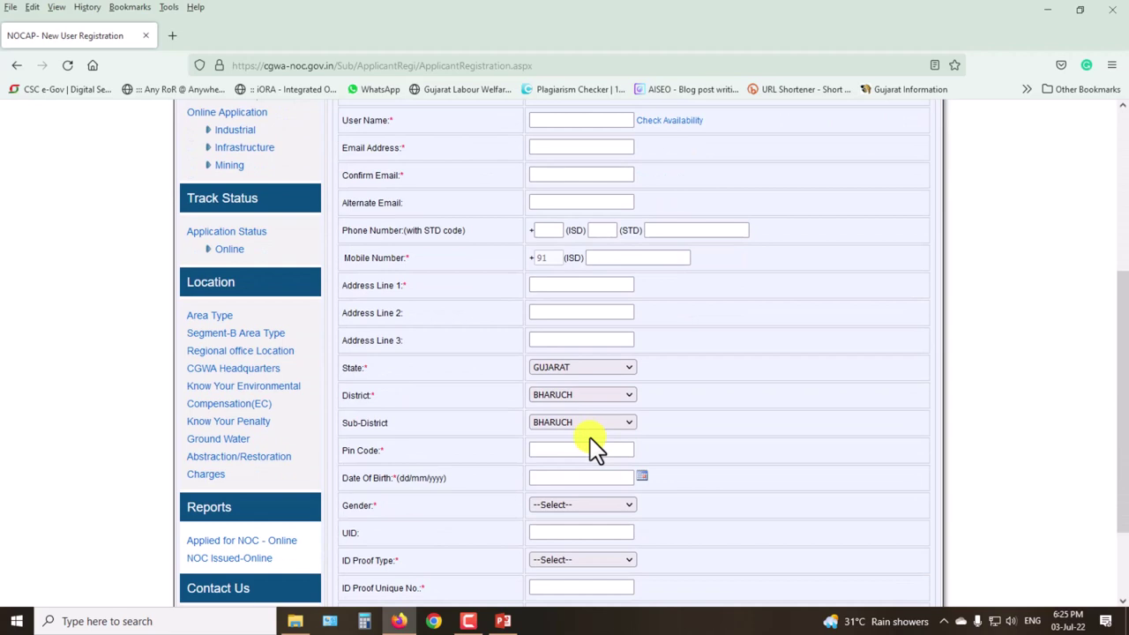
{"action": "scroll", "coordinate": [595, 445], "scroll_direction": "down", "scroll_amount": 2}
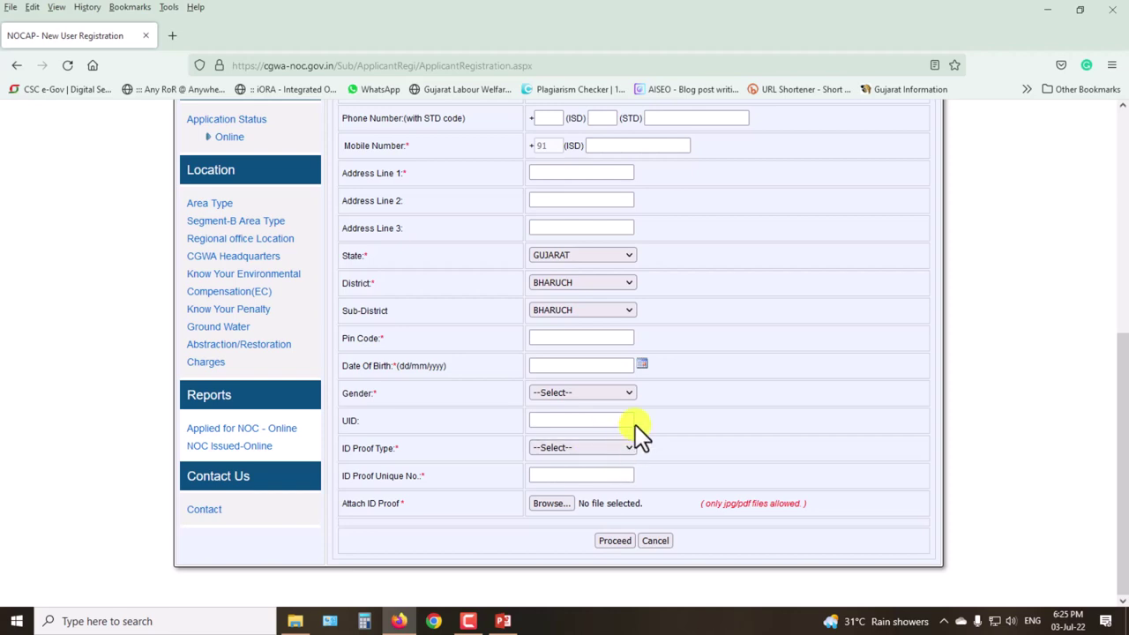
{"action": "scroll", "coordinate": [635, 424], "scroll_direction": "up", "scroll_amount": 3}
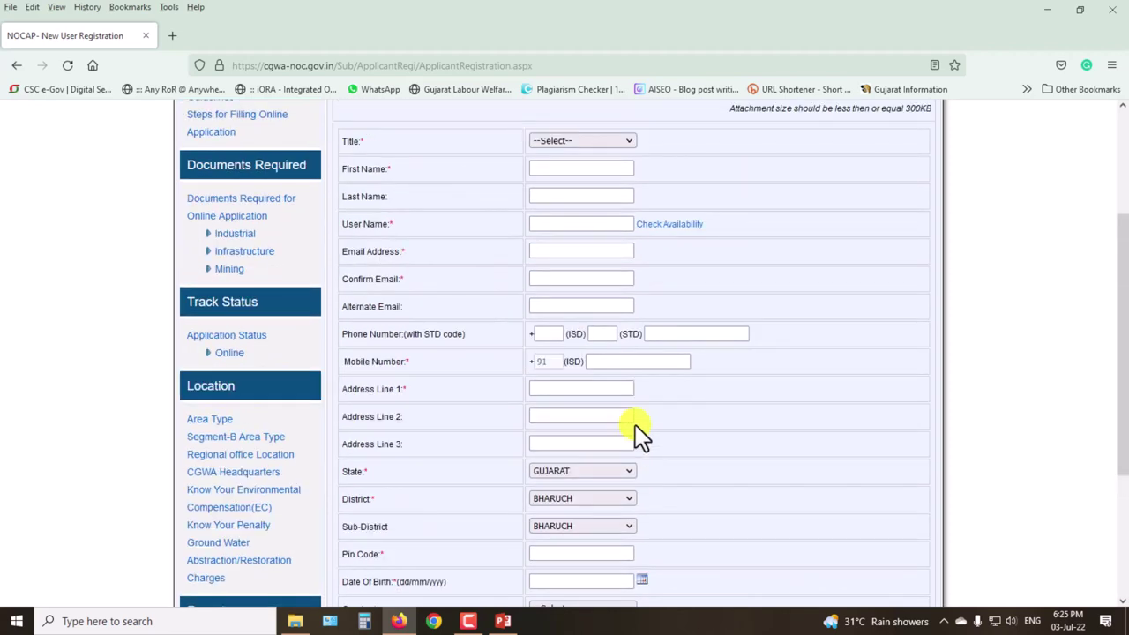